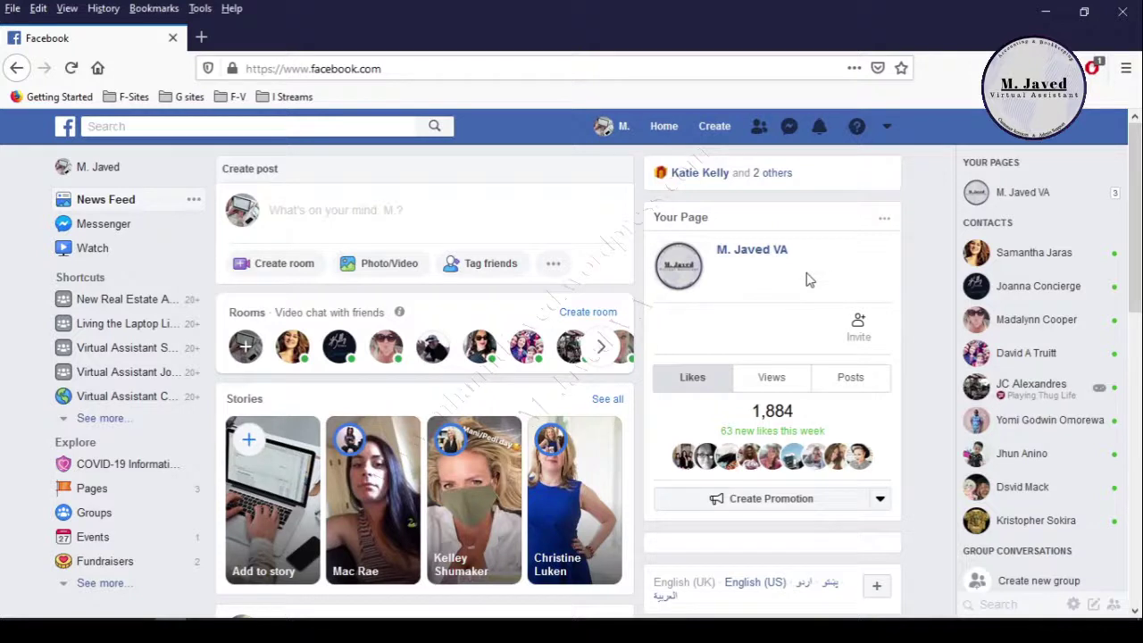
- Open the personal profile and review the work entries in its Intro section
left_click(616, 132)
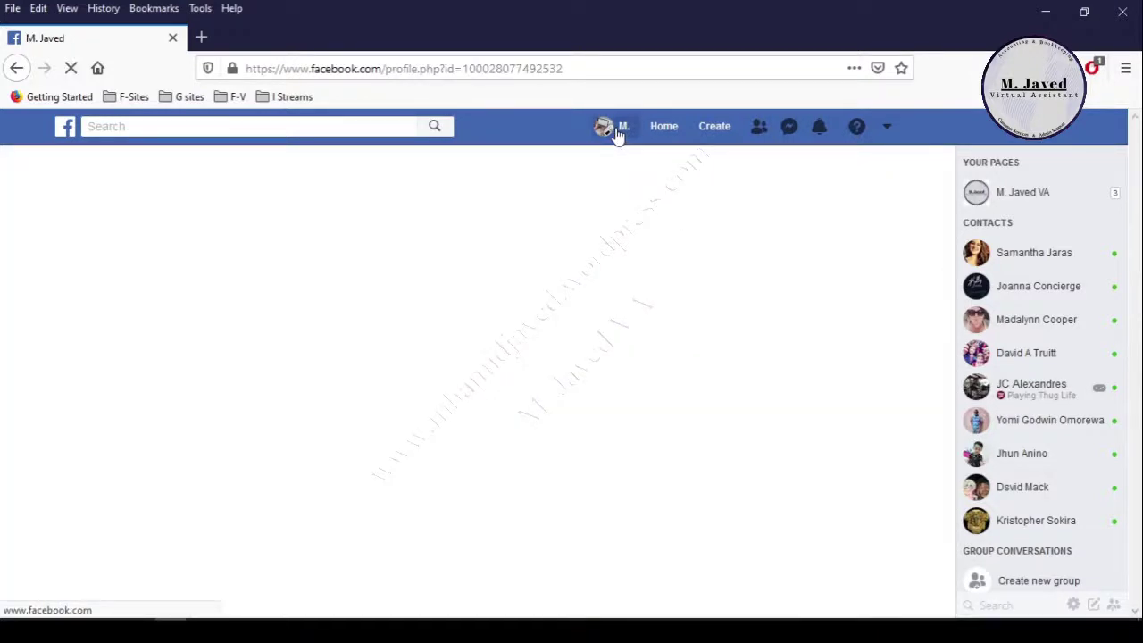
scroll(383, 350, "down", 2)
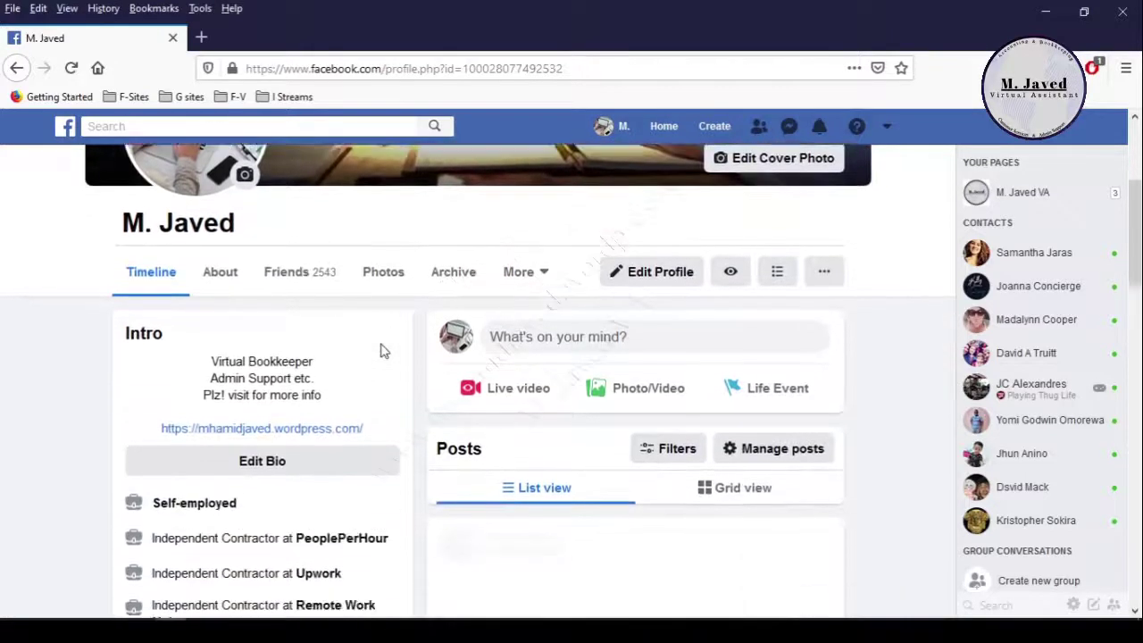
scroll(69, 417, "down", 2)
scroll(67, 419, "up", 1)
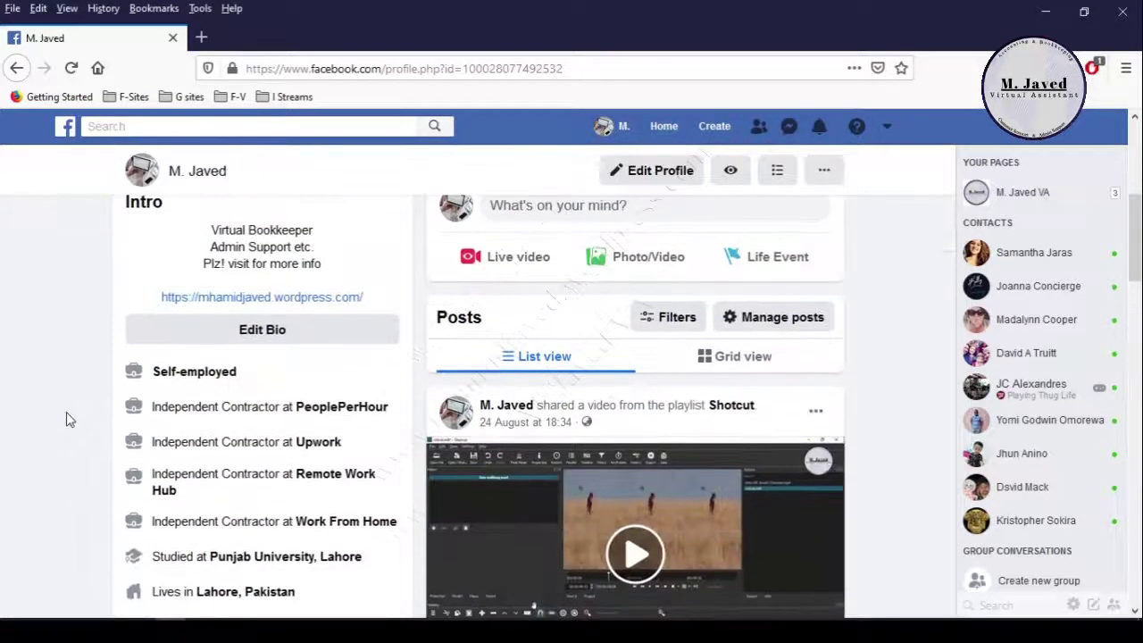
scroll(66, 412, "down", 2)
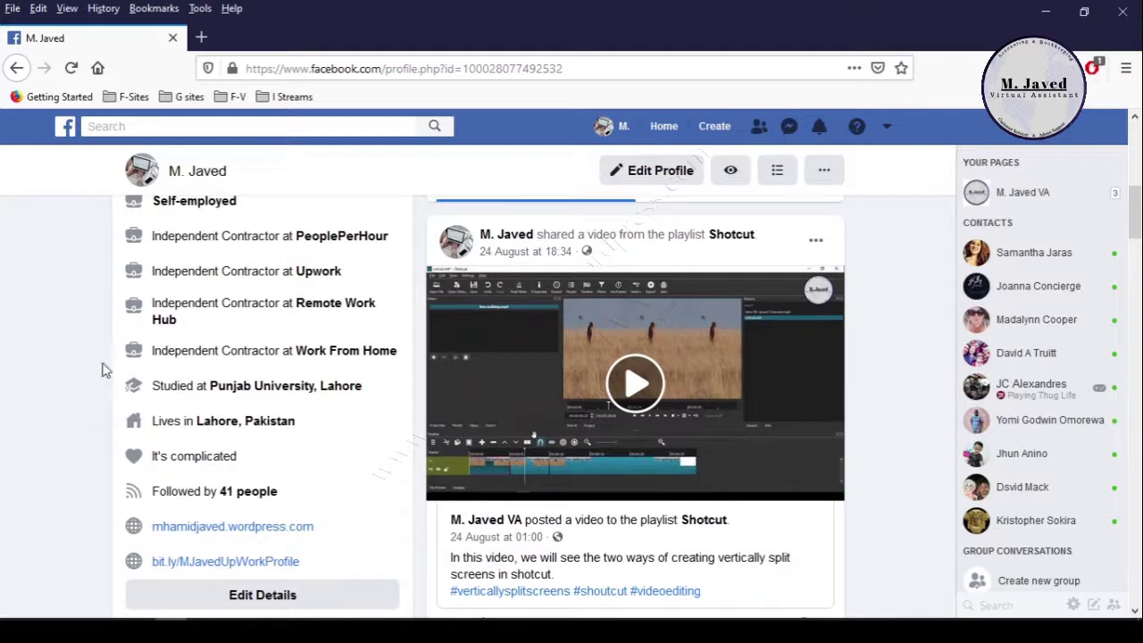
scroll(98, 303, "up", 3)
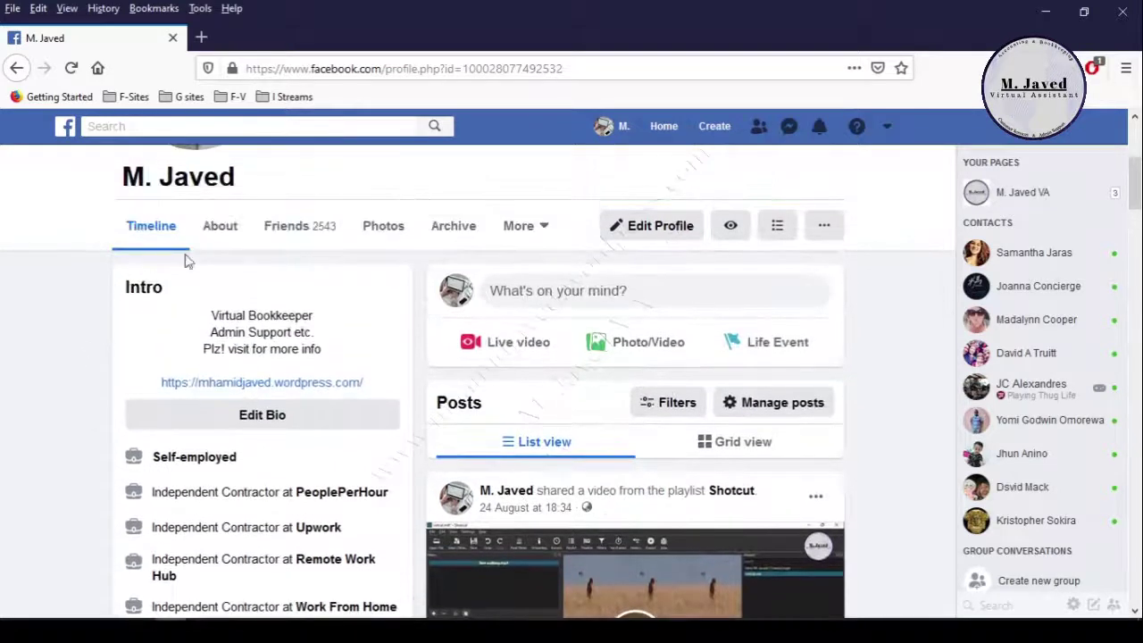
- Start adding a new workplace in the Work and education details of the profile's About section
left_click(221, 230)
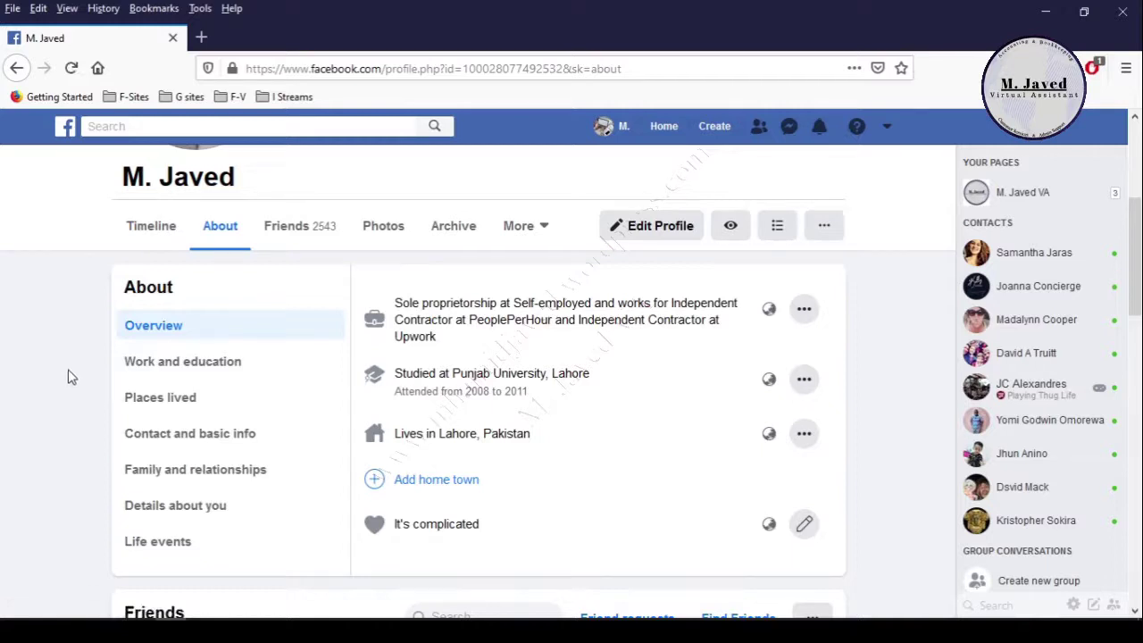
left_click(213, 369)
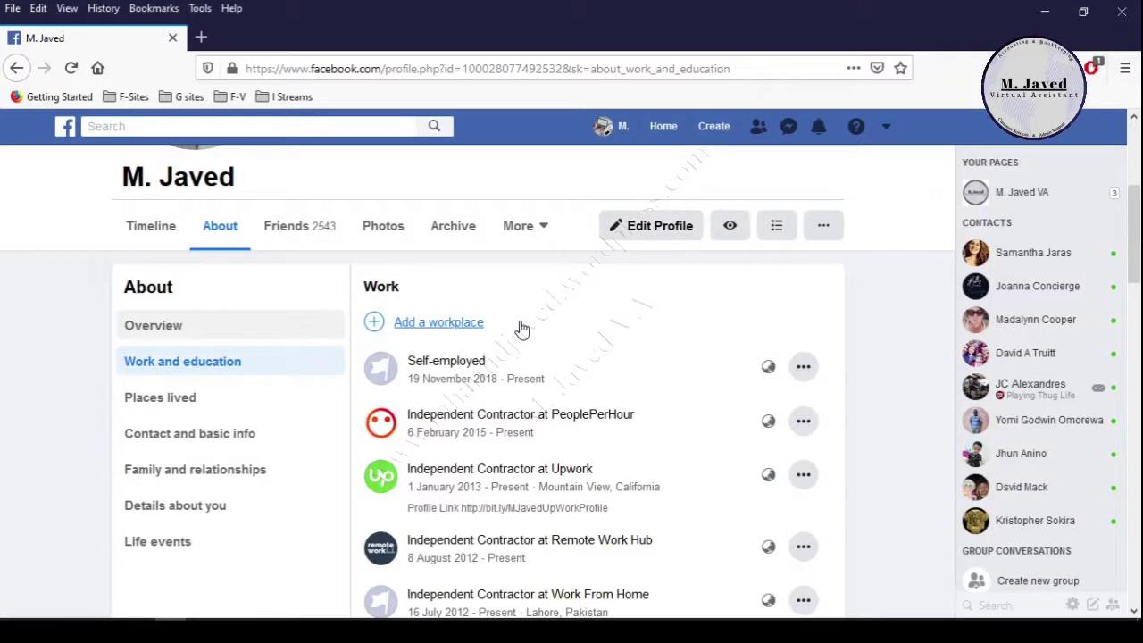
left_click(437, 323)
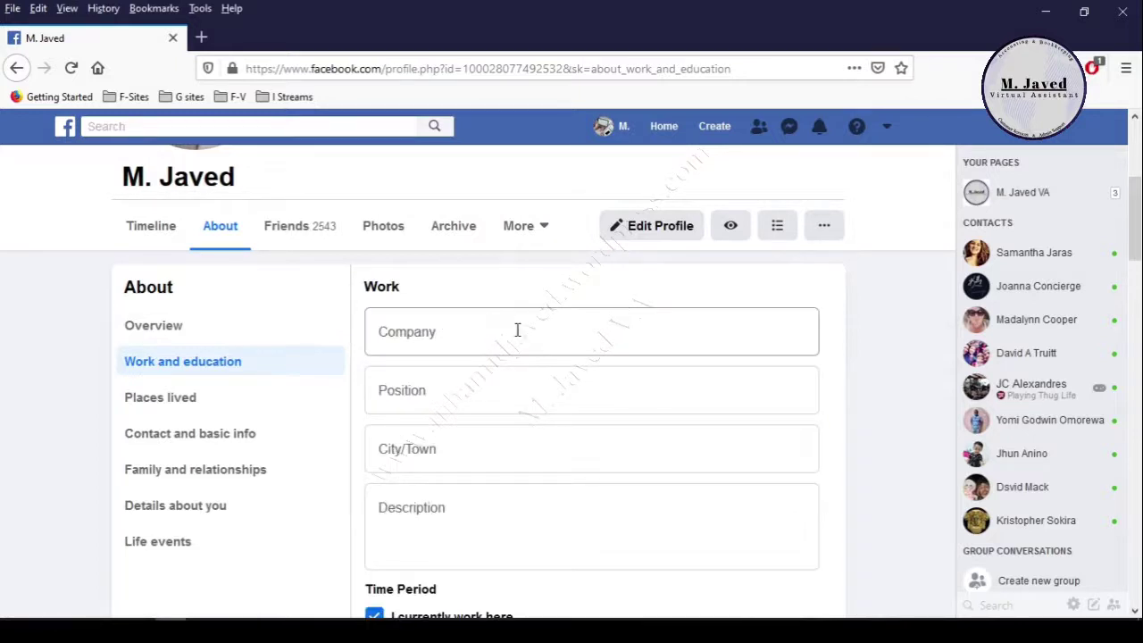
- Set the new workplace's company to the profile owner's own virtual assistant (VA) business page
left_click(551, 332)
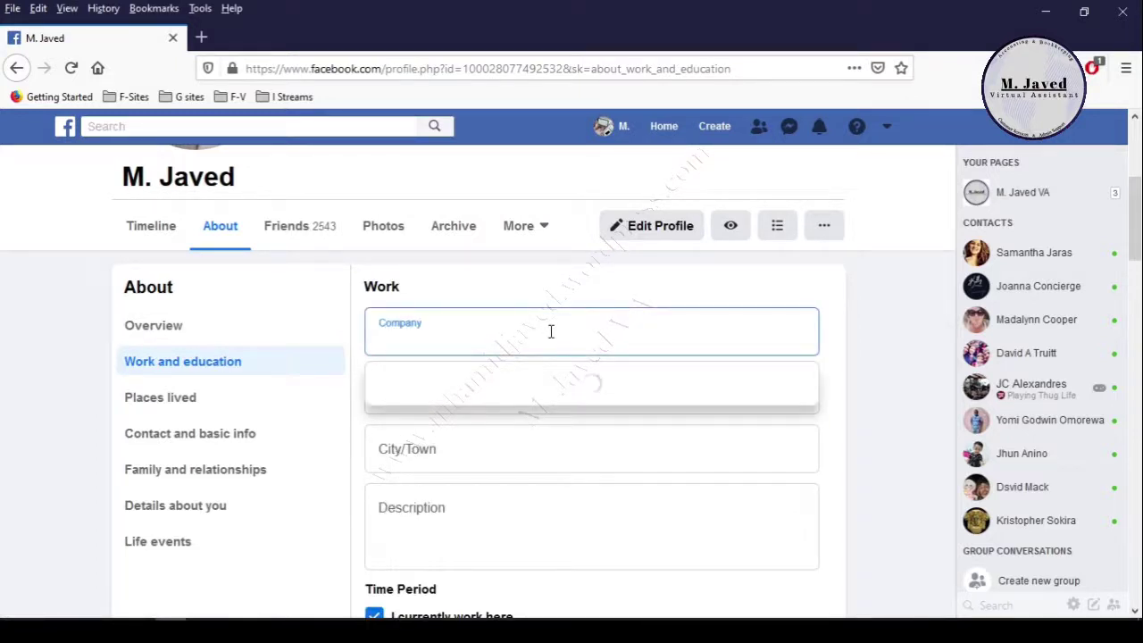
type("M. Javed")
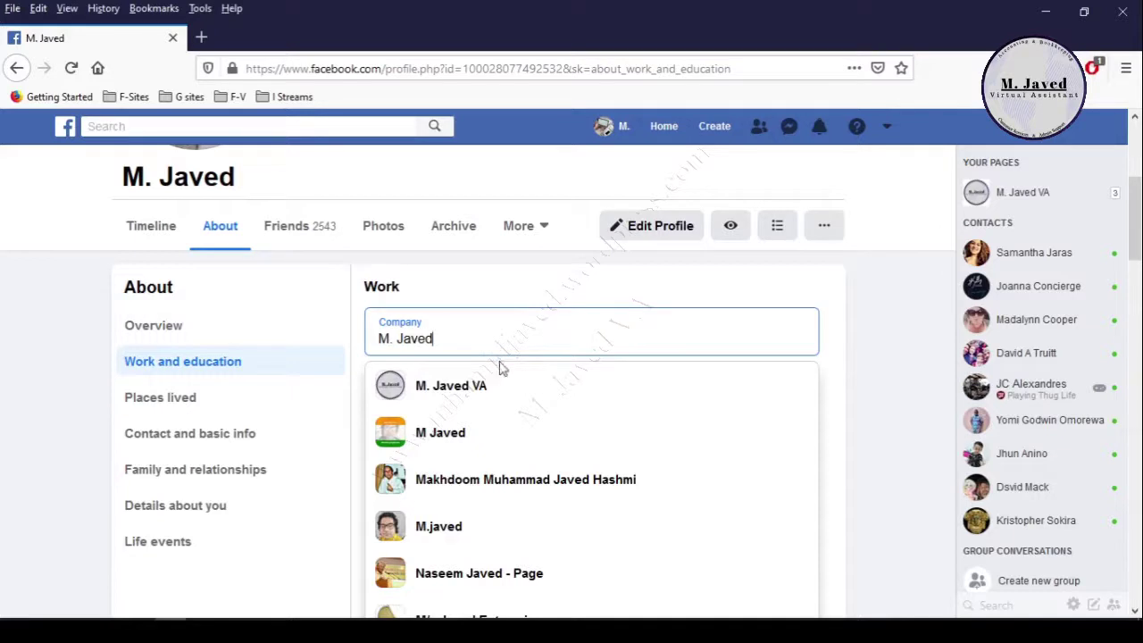
left_click(461, 393)
- Enter Entrepreneur as the position for the new workplace
left_click(461, 391)
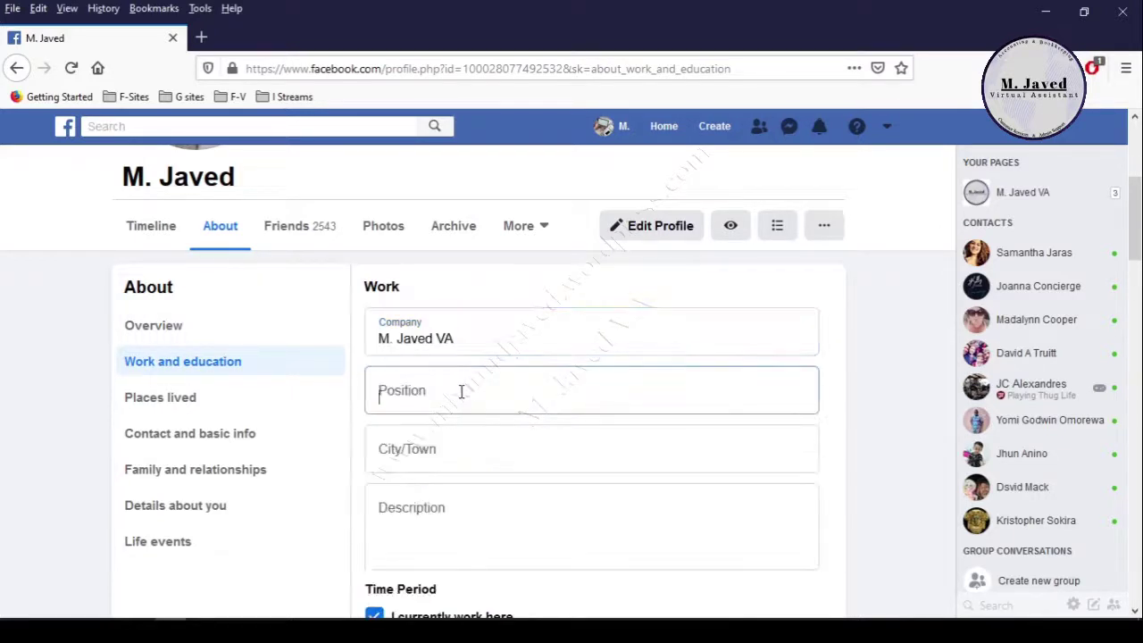
type("C")
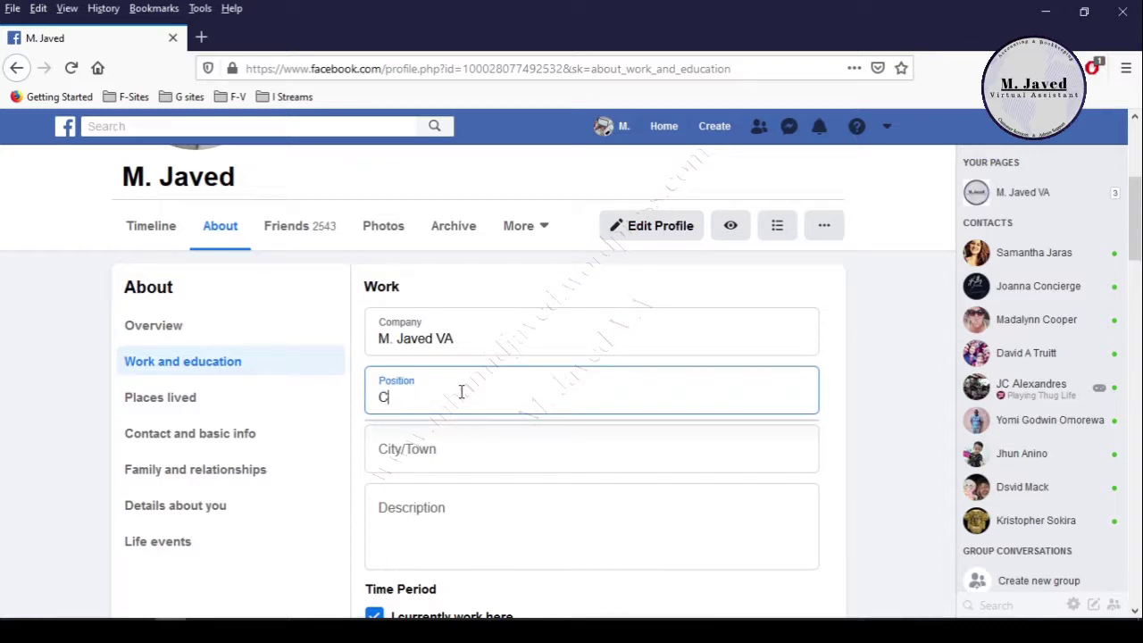
type("EO")
key("BackSpace")
key("BackSpace")
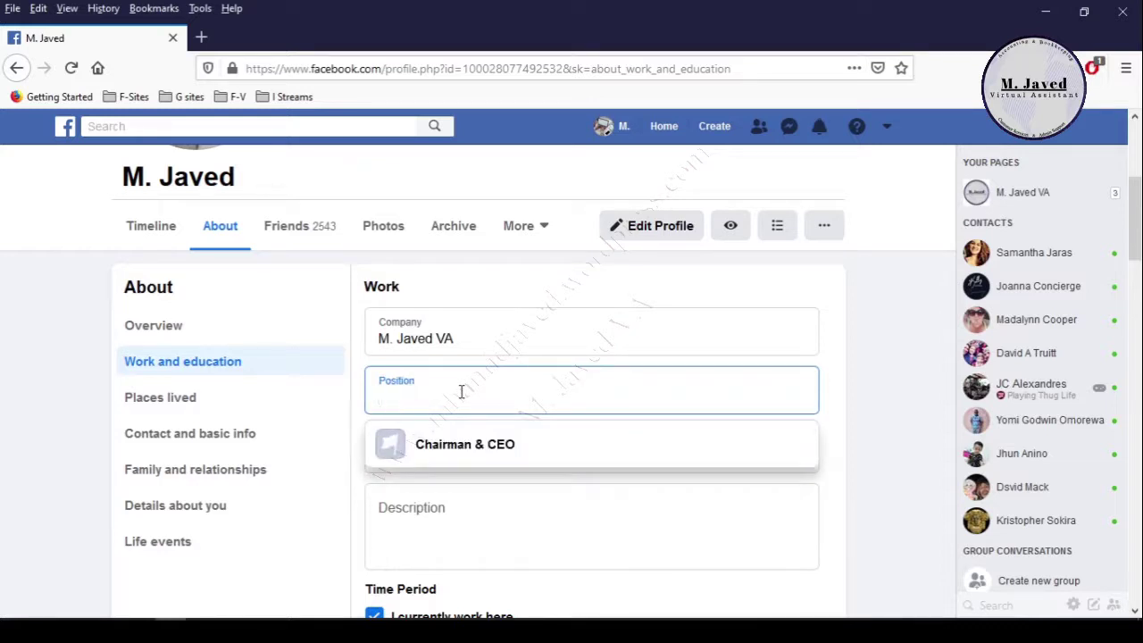
type("Cont")
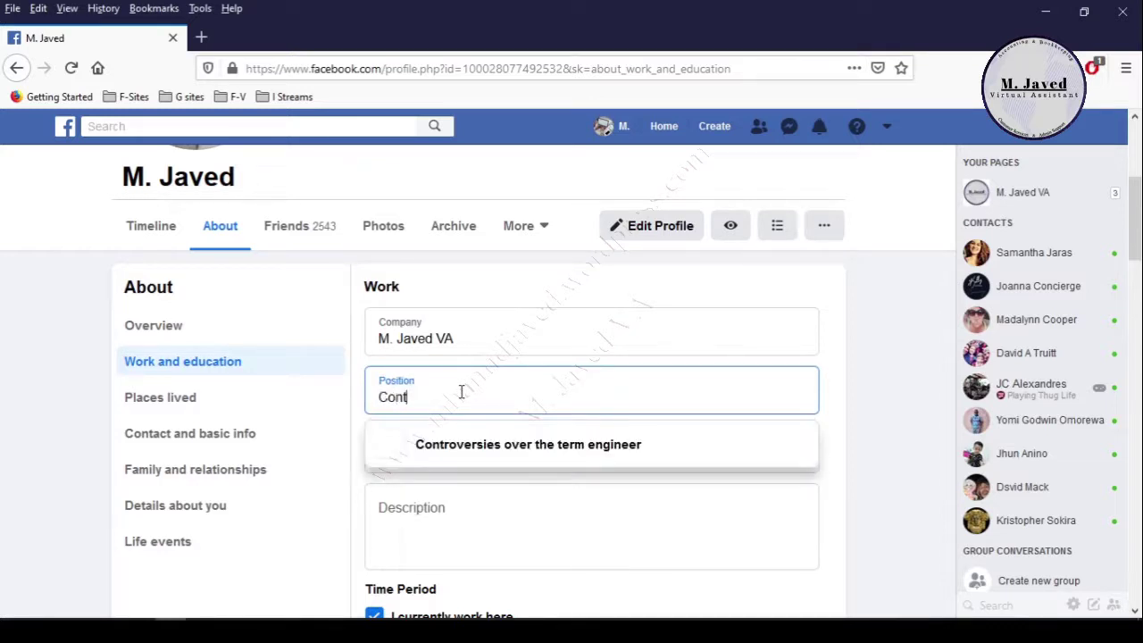
key("BackSpace")
key("BackSpace")
key("BackSpace")
type("E")
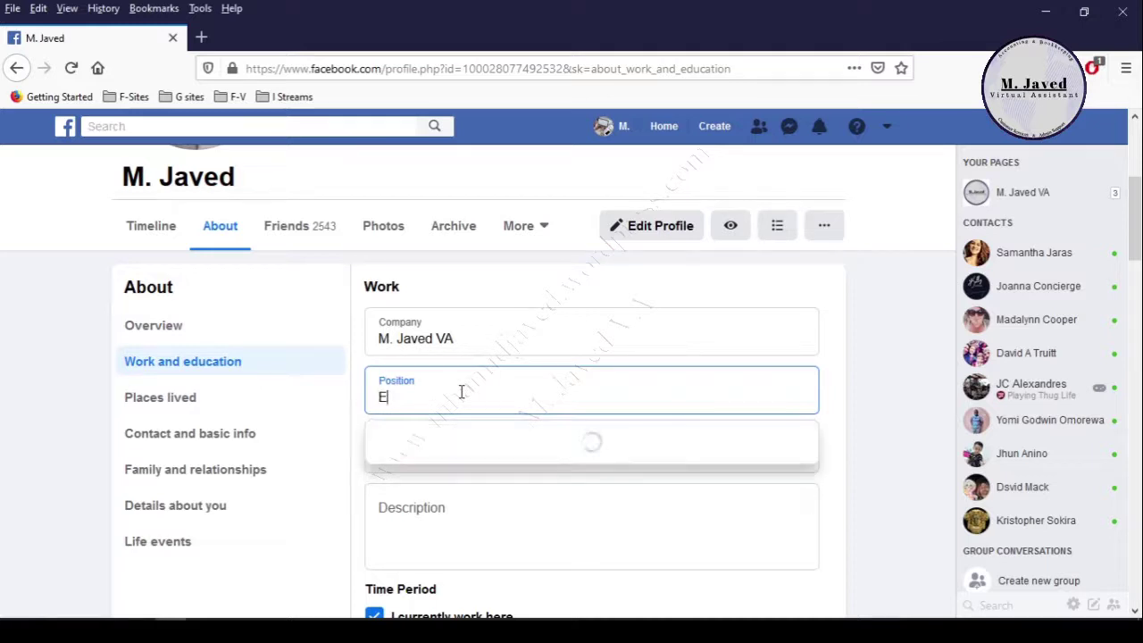
type("ntrepreneur")
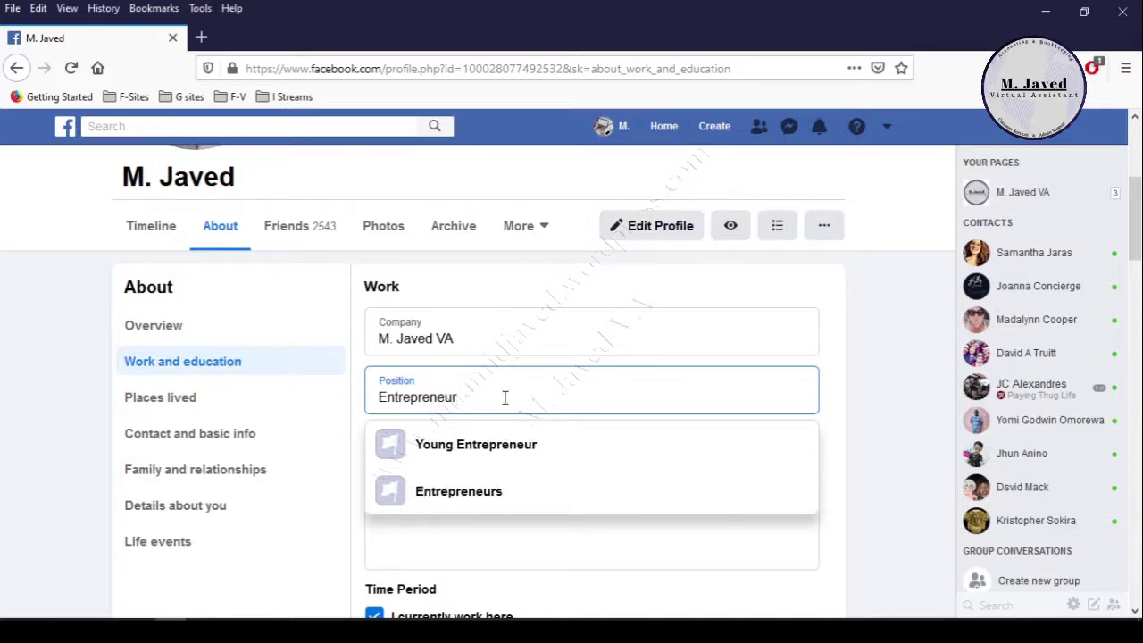
left_click(533, 541)
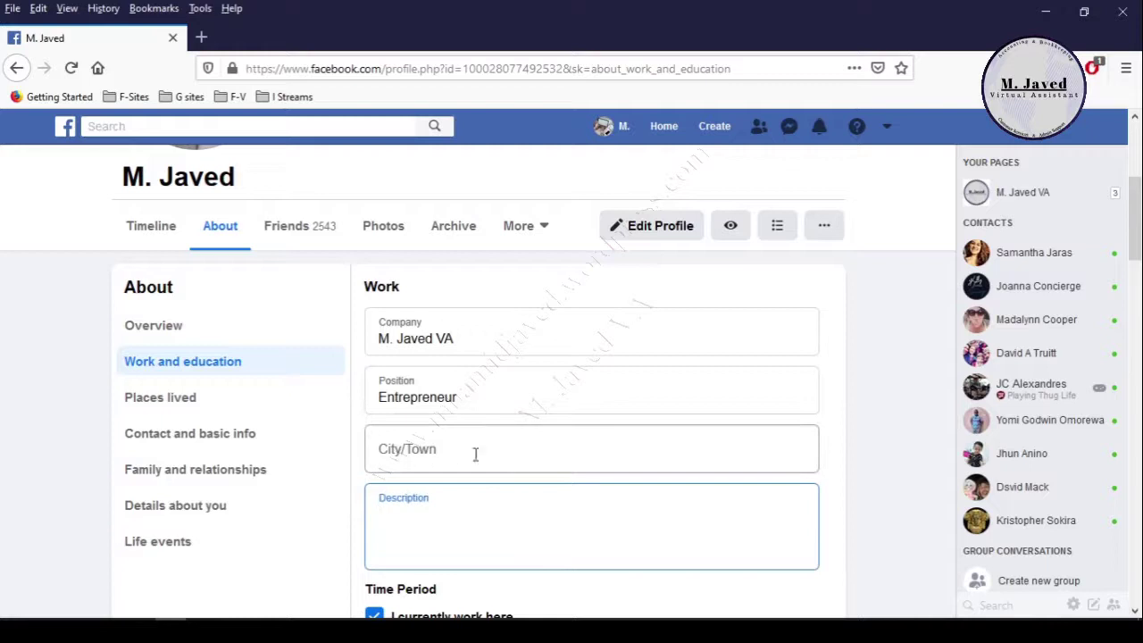
- Keep the new workplace marked as currently worked at and save it with Public visibility
scroll(515, 508, "down", 2)
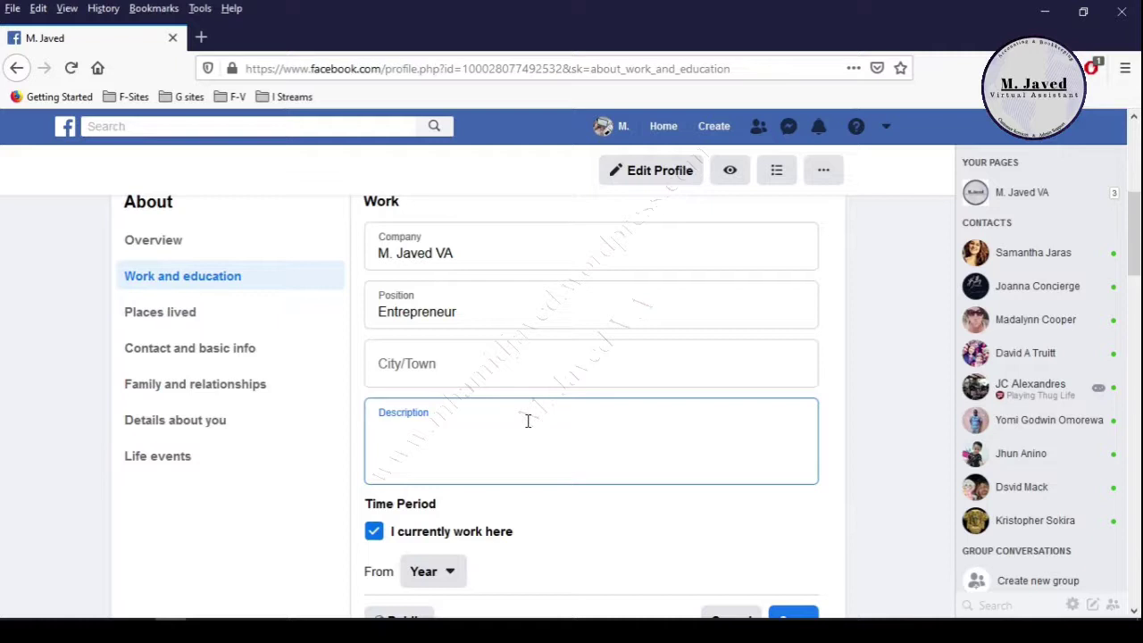
scroll(551, 502, "down", 2)
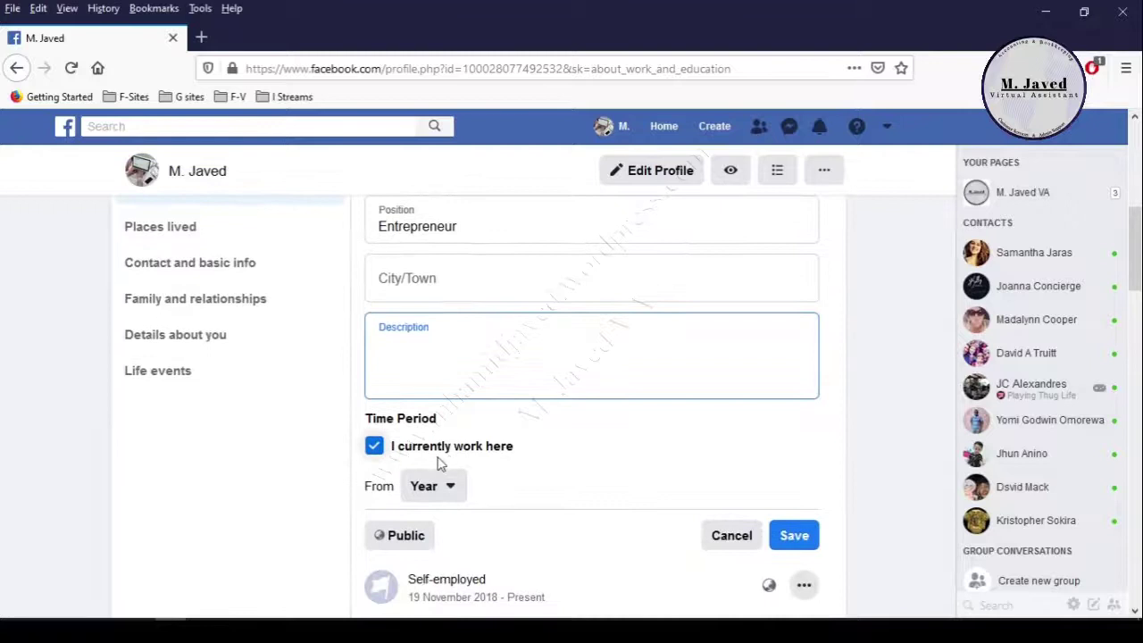
left_click(373, 451)
left_click(375, 445)
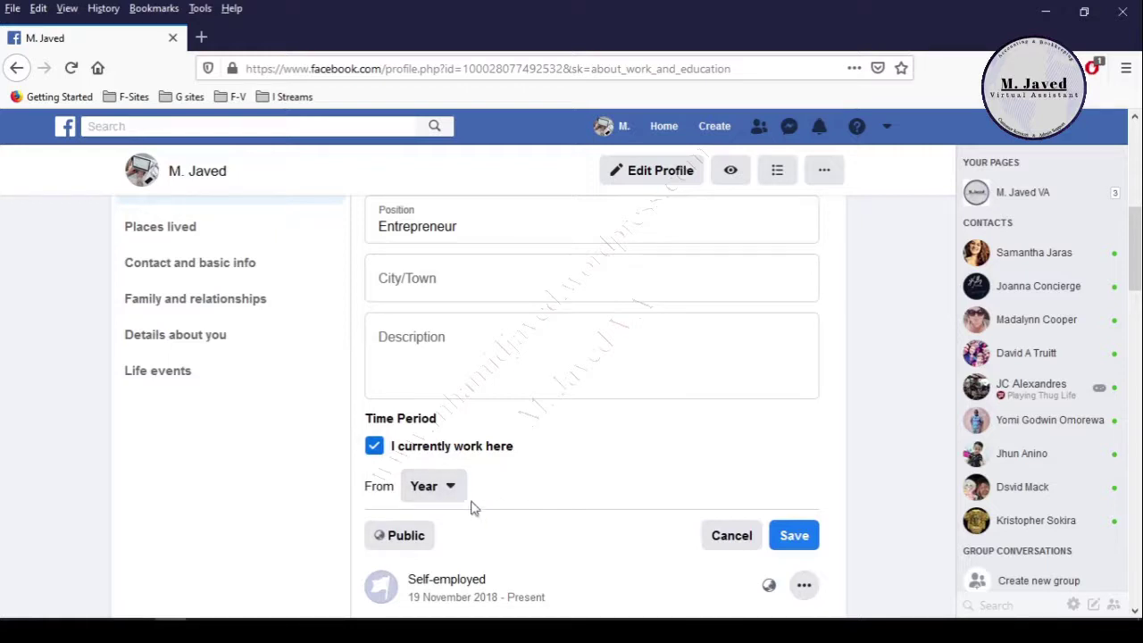
scroll(635, 467, "down", 2)
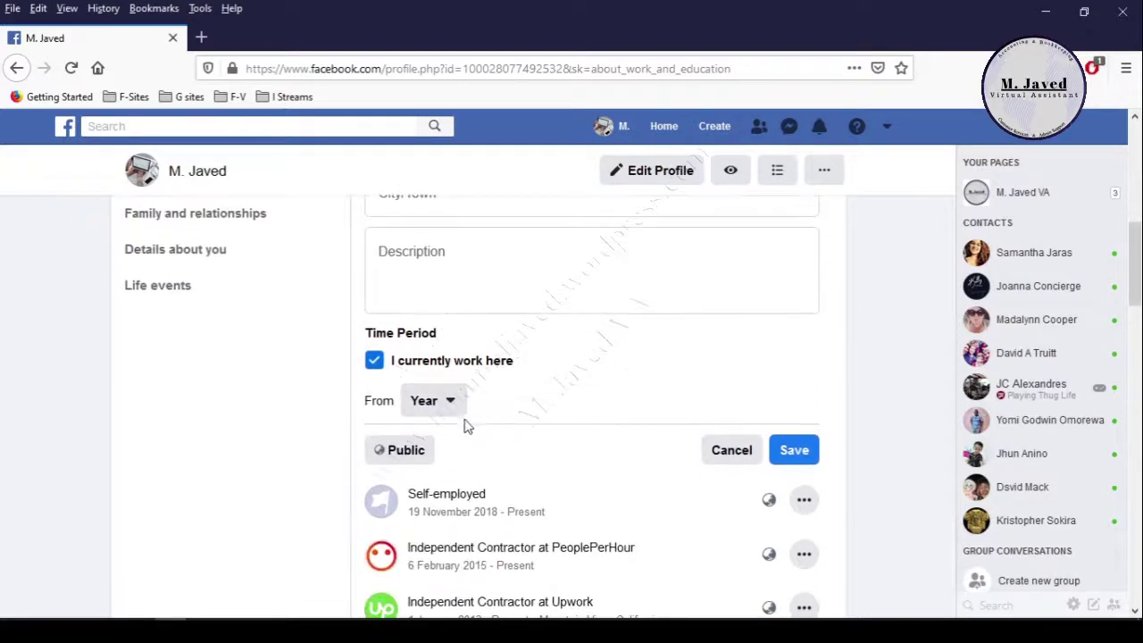
left_click(803, 457)
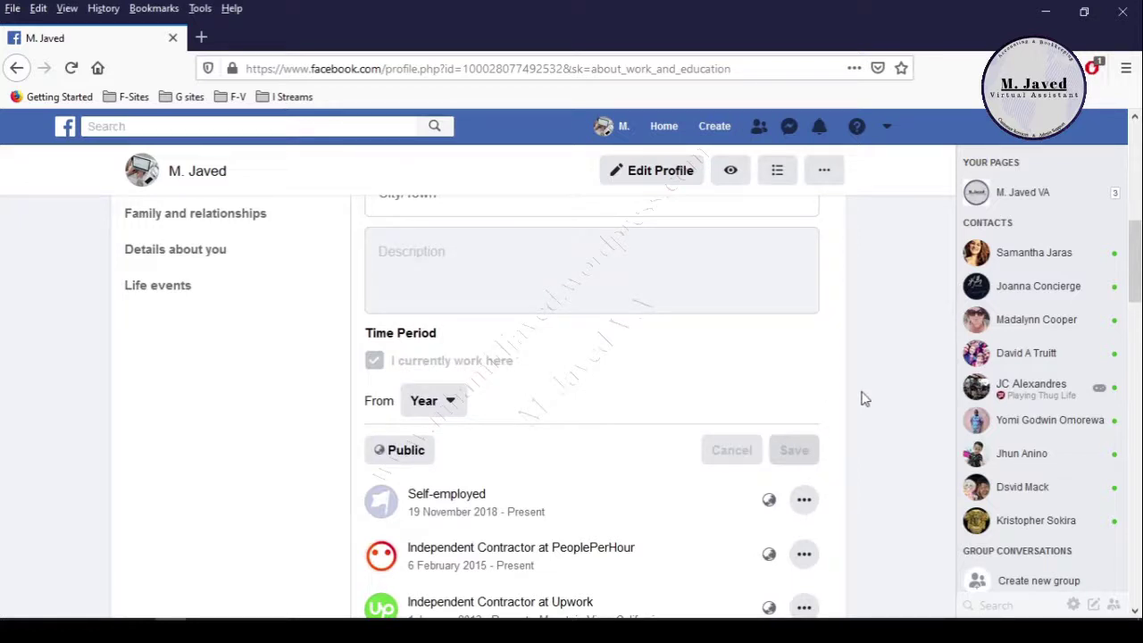
- Return to the profile's timeline, reload it and check the Intro section for the new workplace entry
scroll(865, 398, "up", 5)
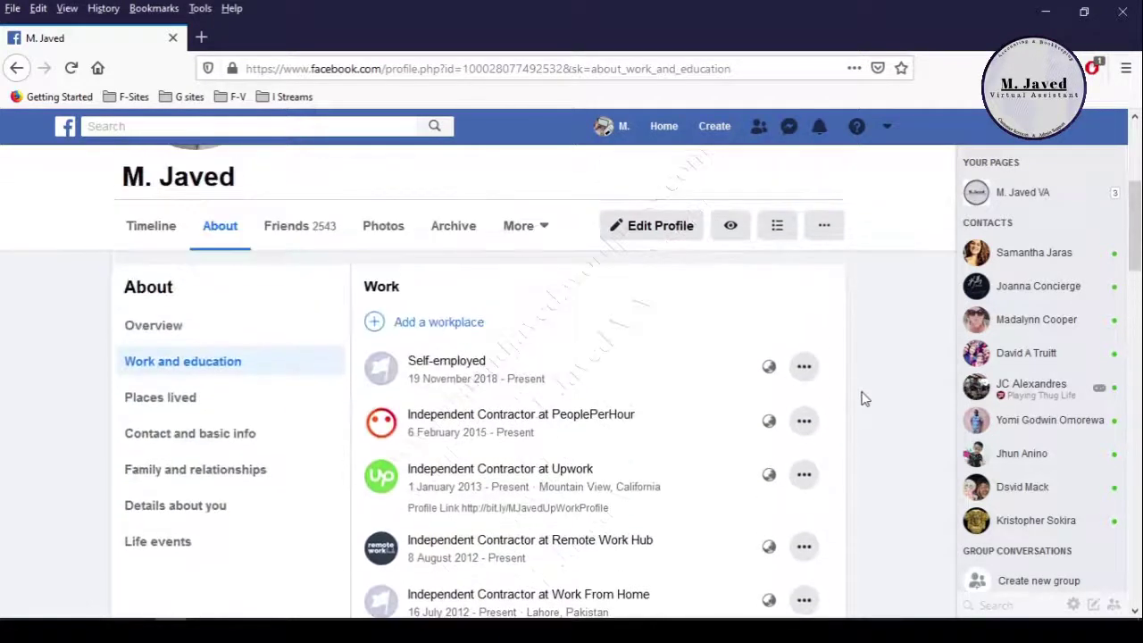
scroll(864, 398, "up", 2)
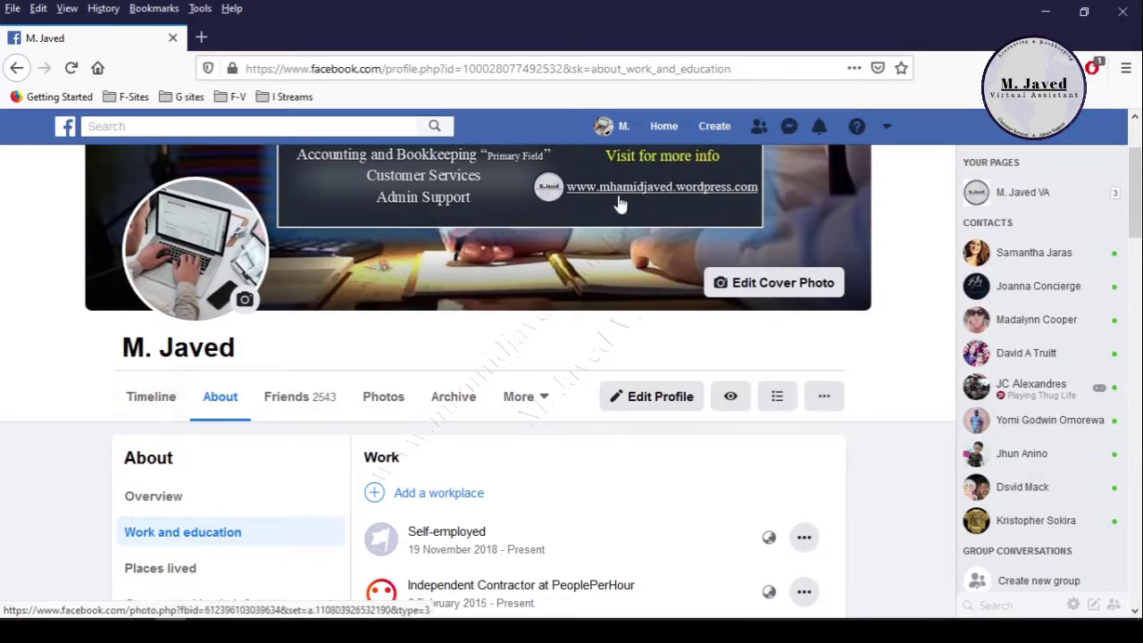
left_click(607, 129)
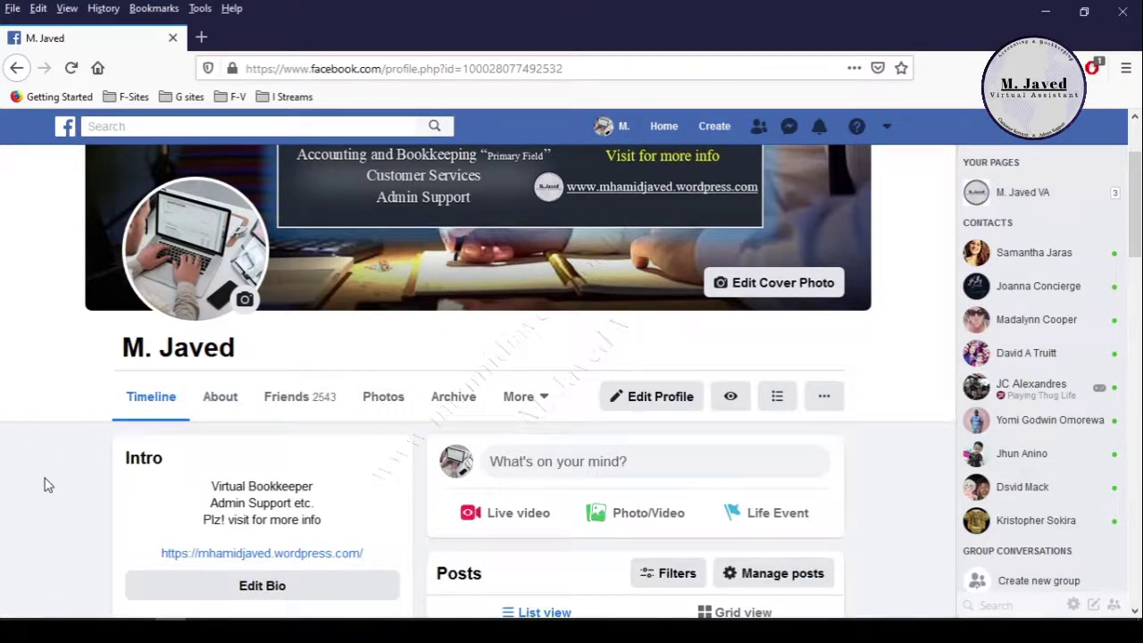
scroll(48, 485, "down", 2)
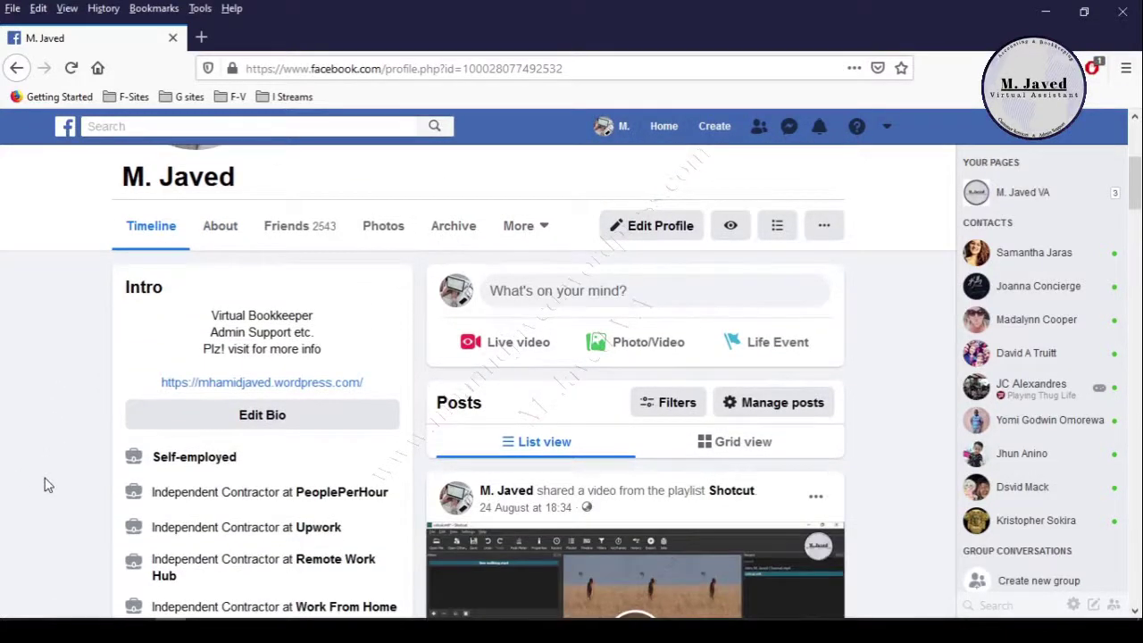
scroll(48, 485, "down", 2)
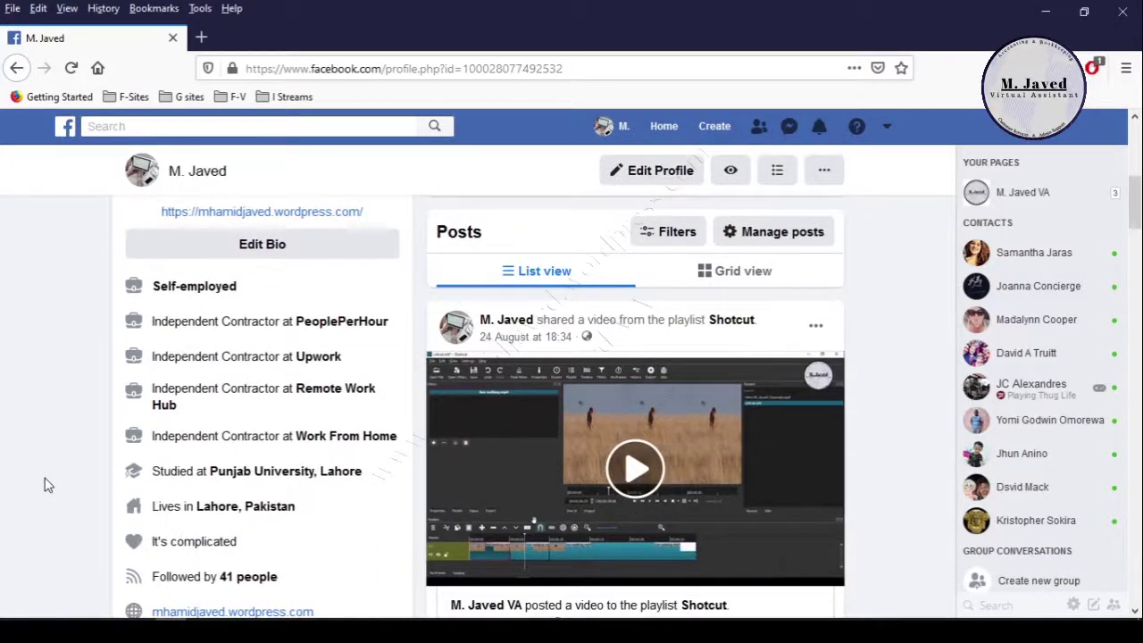
scroll(47, 485, "up", 2)
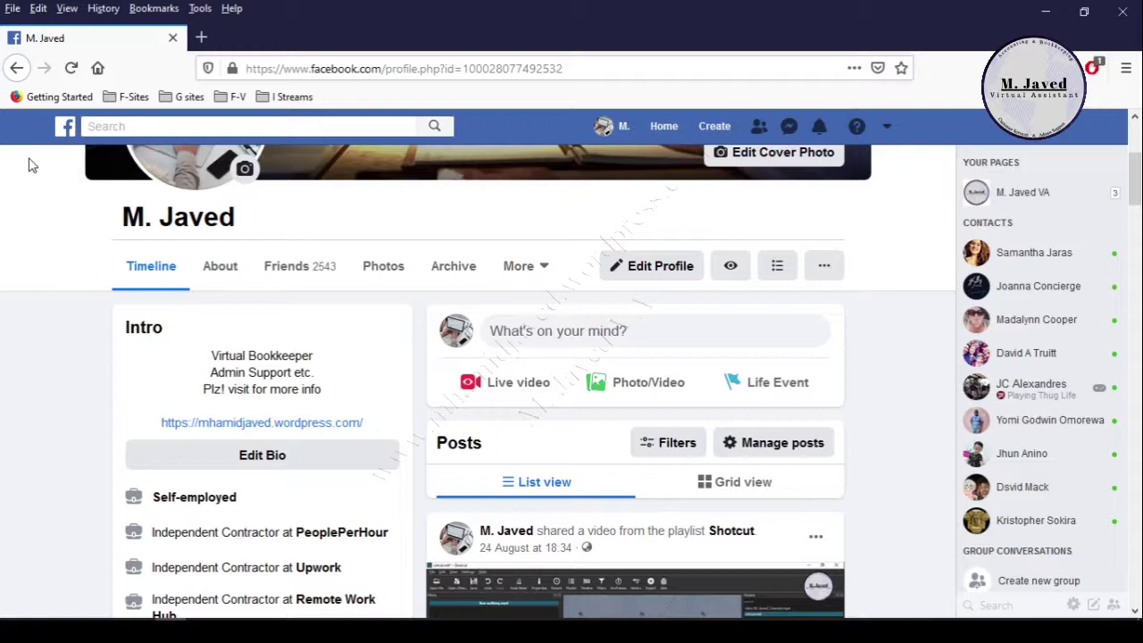
left_click(72, 67)
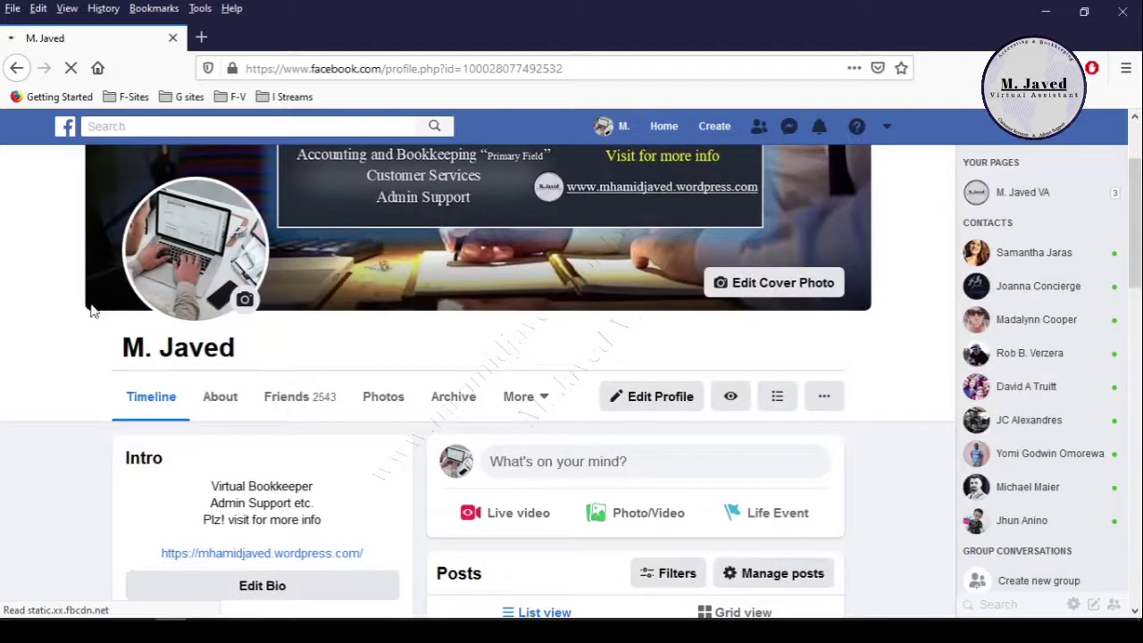
scroll(77, 500, "down", 3)
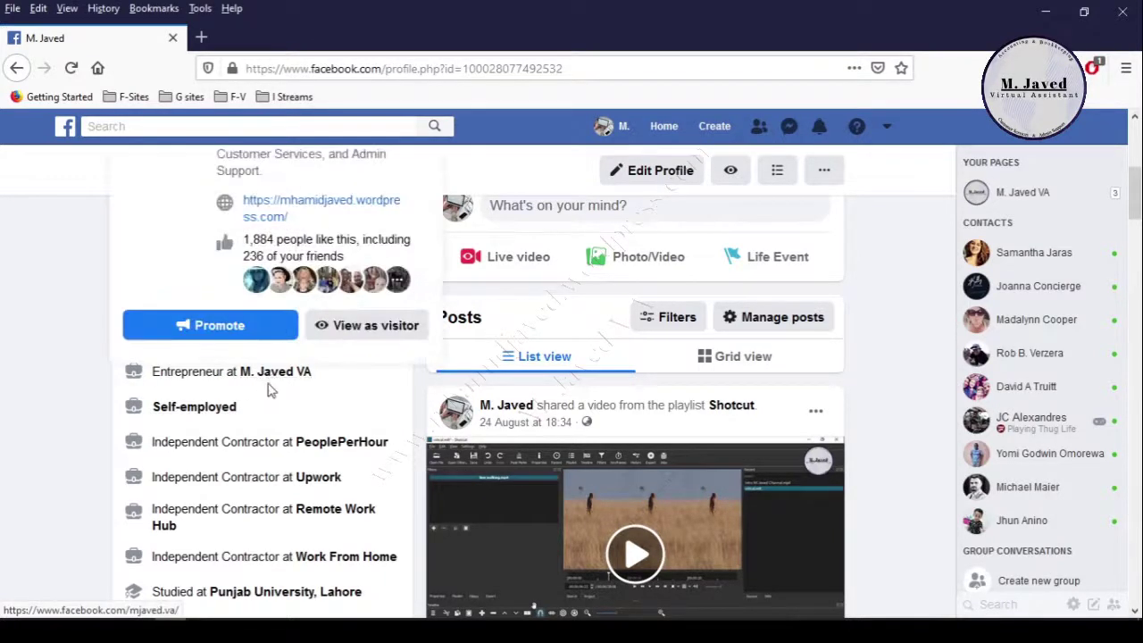
- Open the business page linked in the Intro's Entrepreneur entry and look over its home view
mouse_move(266, 375)
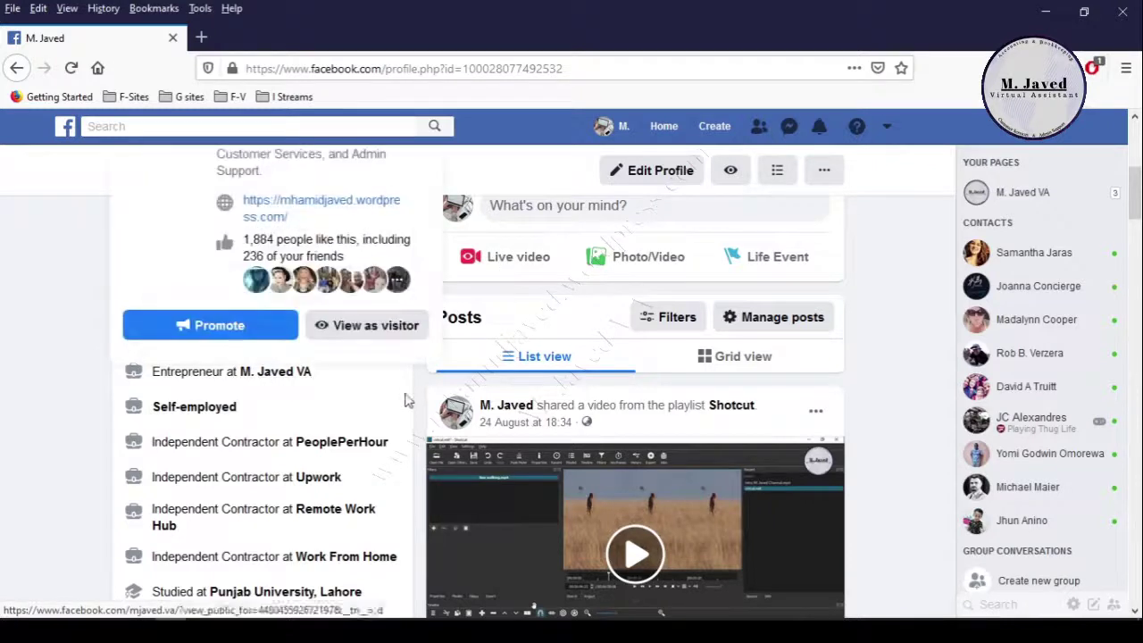
left_click(272, 374)
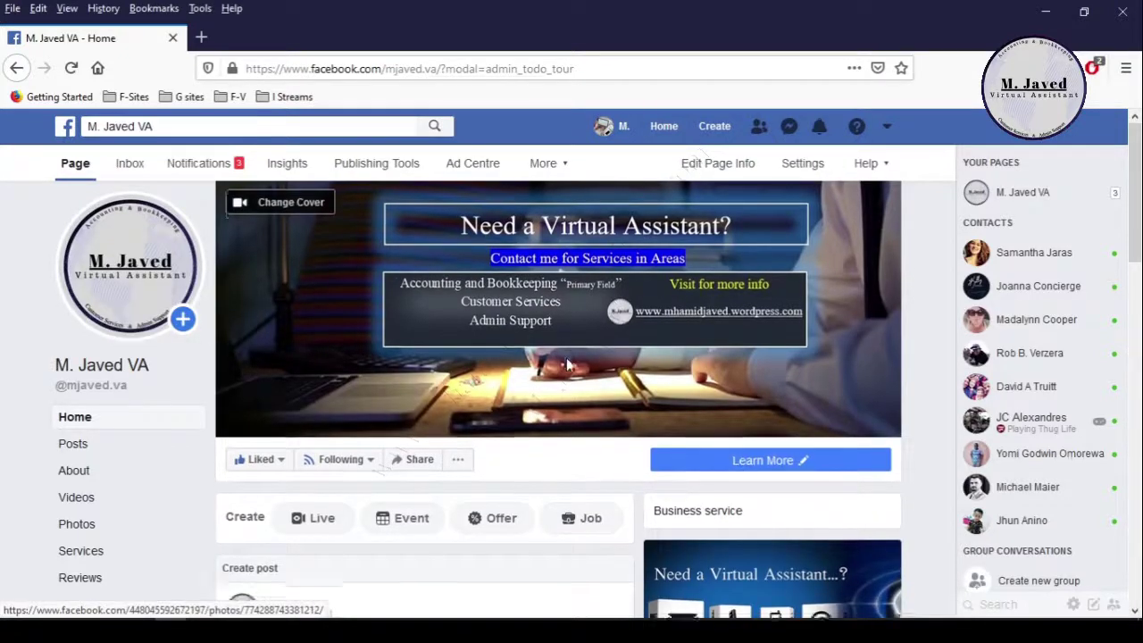
scroll(567, 365, "down", 3)
scroll(567, 364, "up", 3)
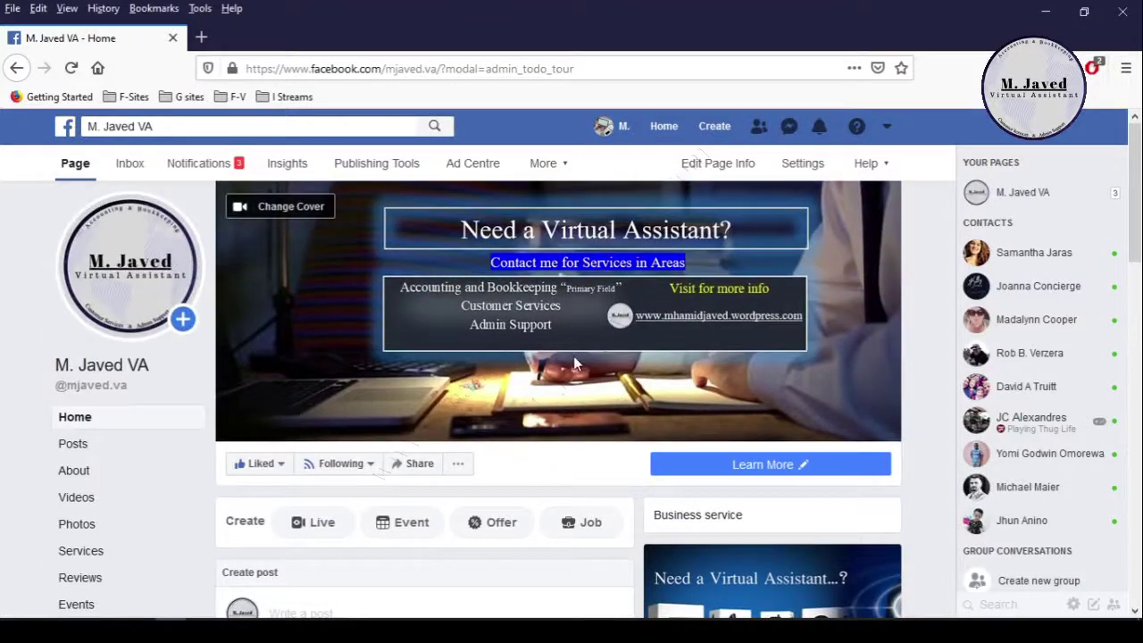
scroll(573, 364, "down", 3)
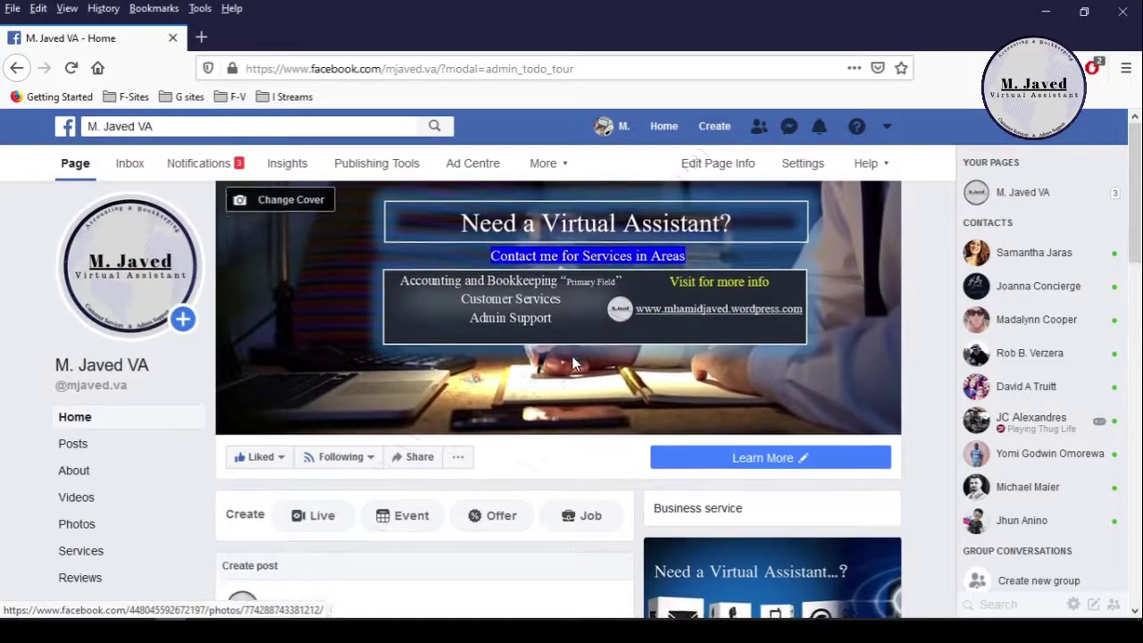
scroll(574, 356, "up", 3)
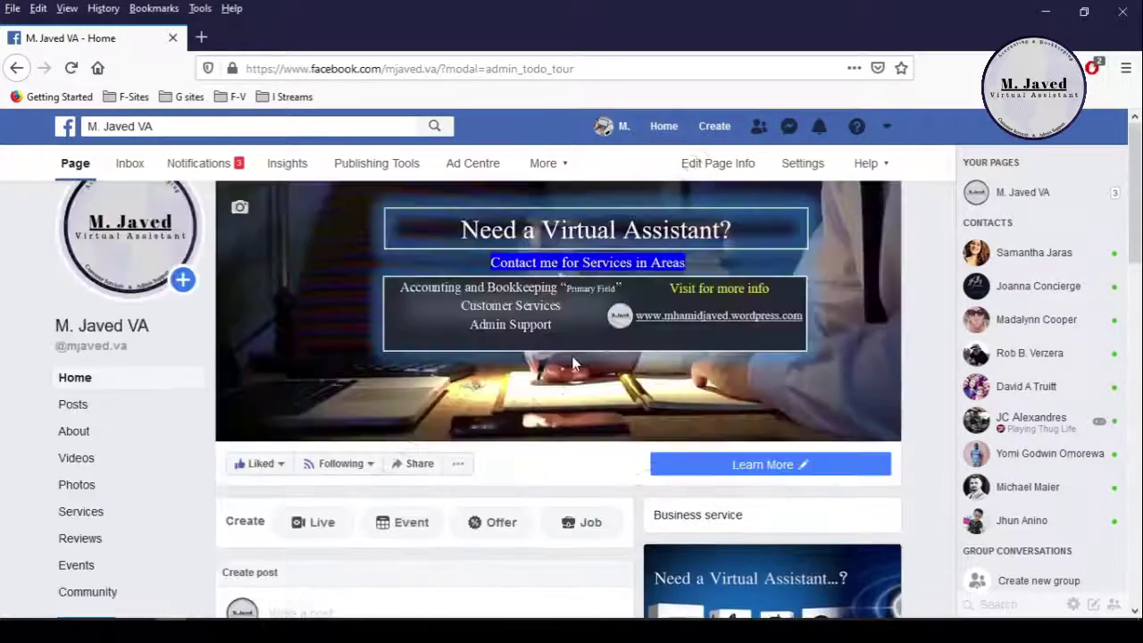
- Look through the personal profile's Intro section for its workplace entries and editing options, letting the slow web page keep running whenever the browser asks
scroll(75, 437, "down", 5)
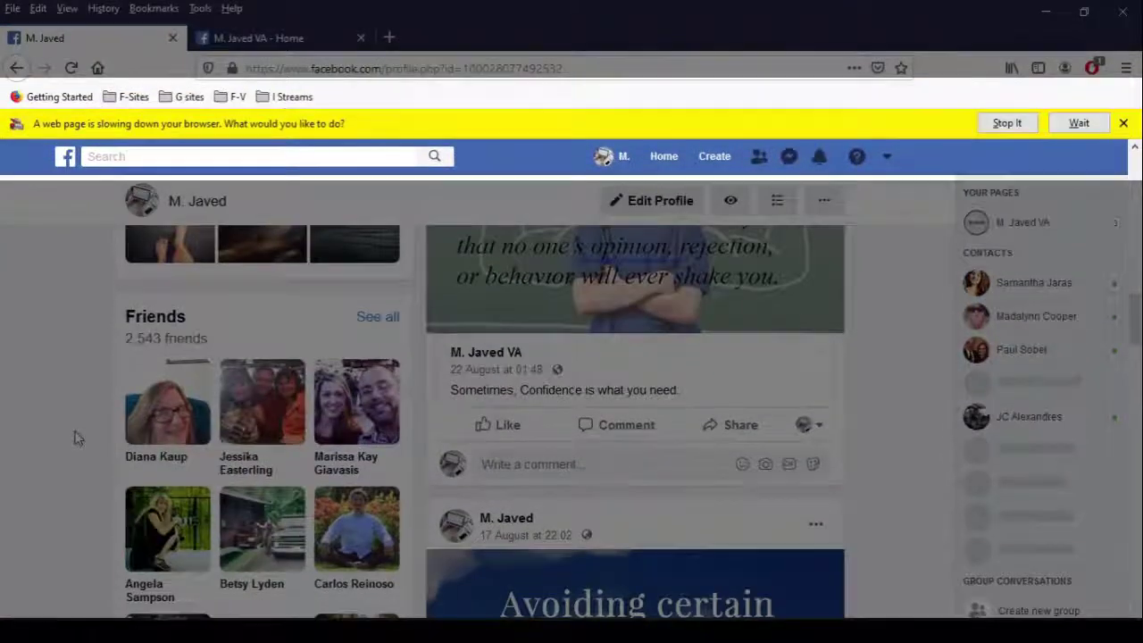
scroll(75, 437, "up", 3)
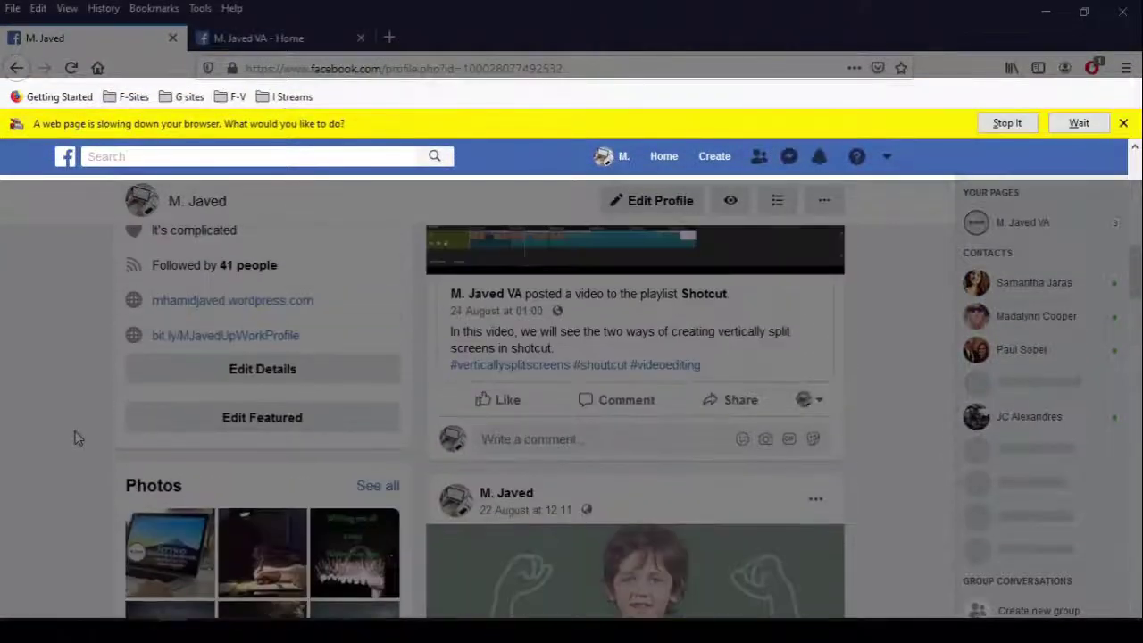
scroll(75, 437, "up", 5)
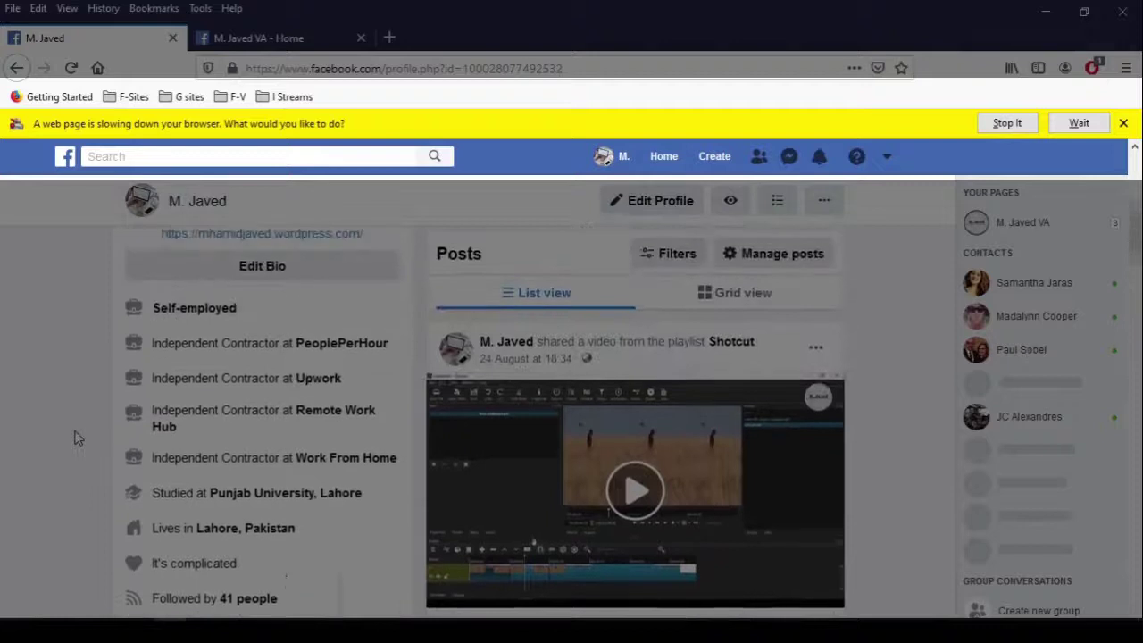
scroll(75, 438, "up", 1)
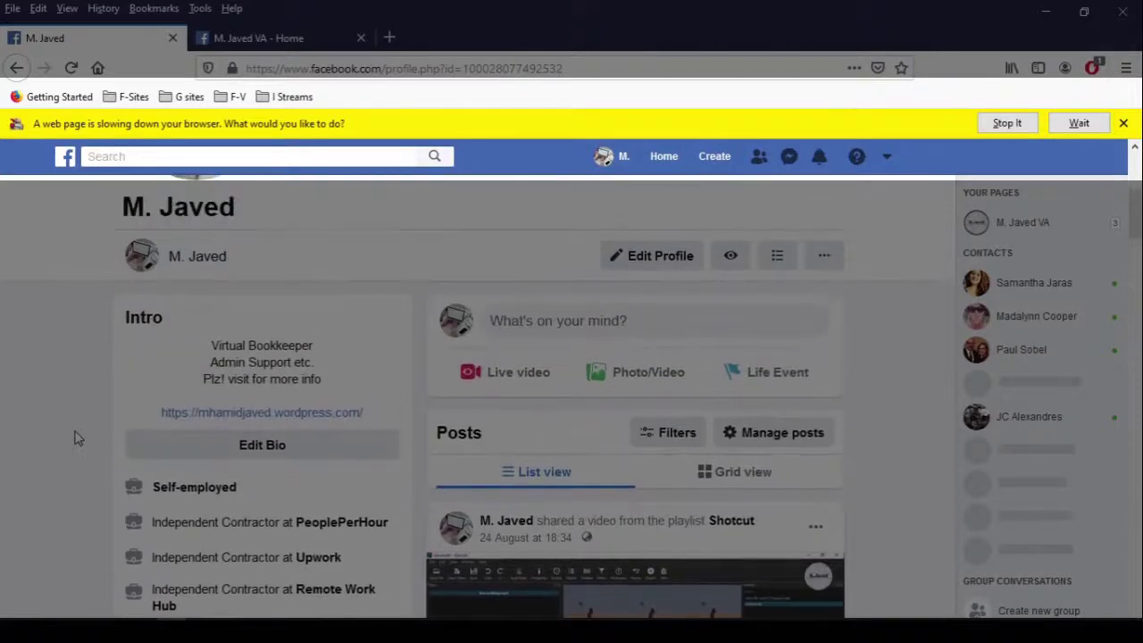
scroll(75, 438, "down", 3)
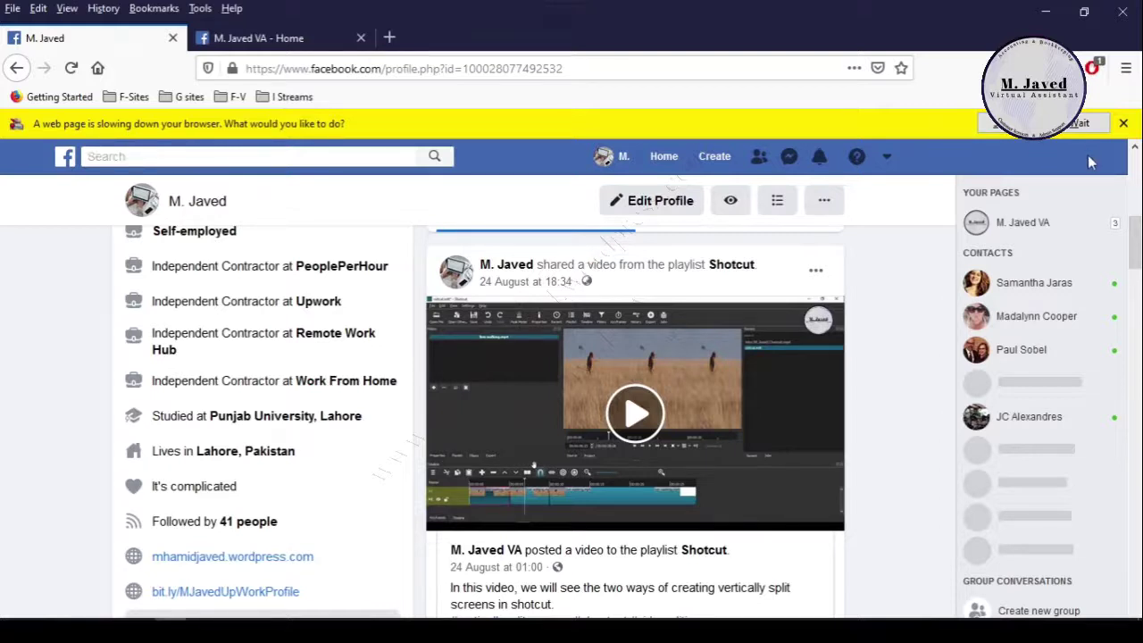
left_click(1092, 123)
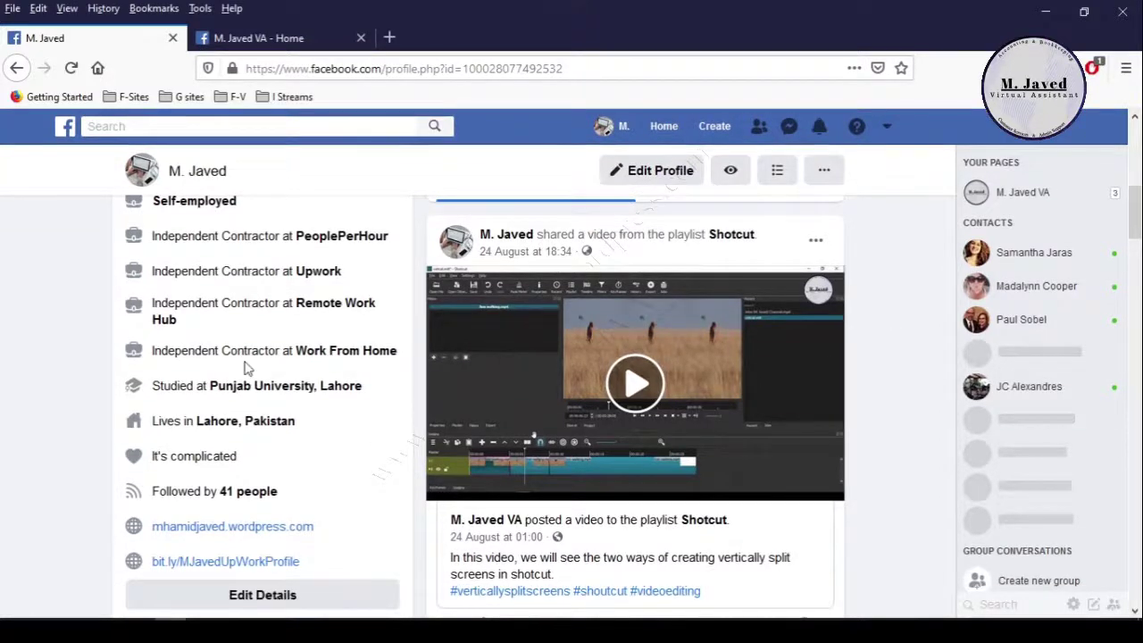
scroll(63, 402, "up", 1)
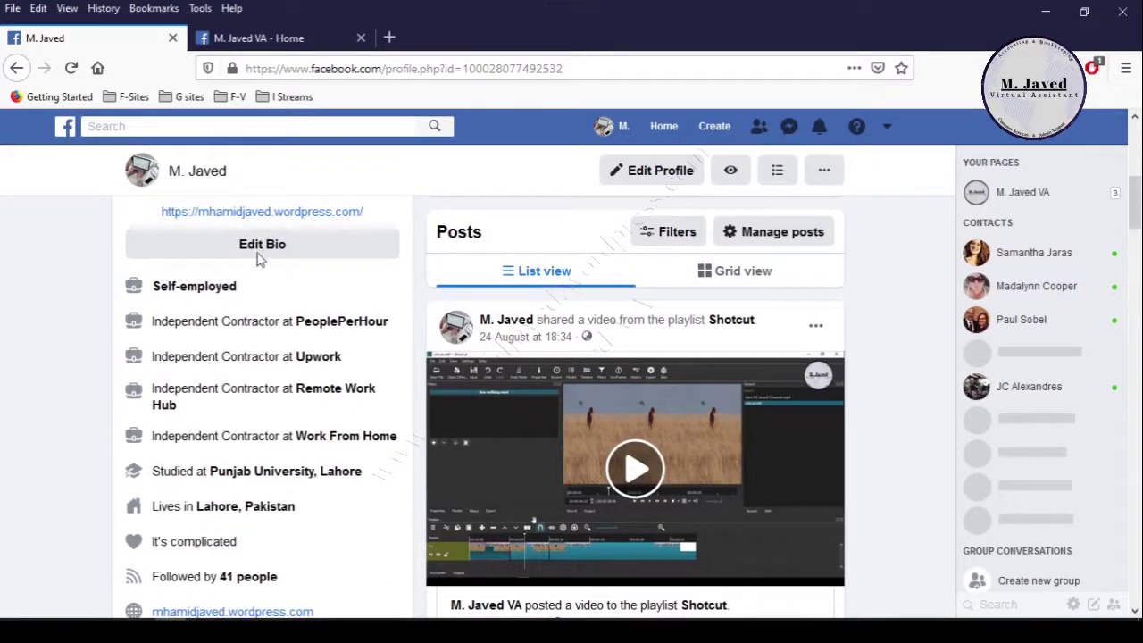
scroll(90, 416, "down", 3)
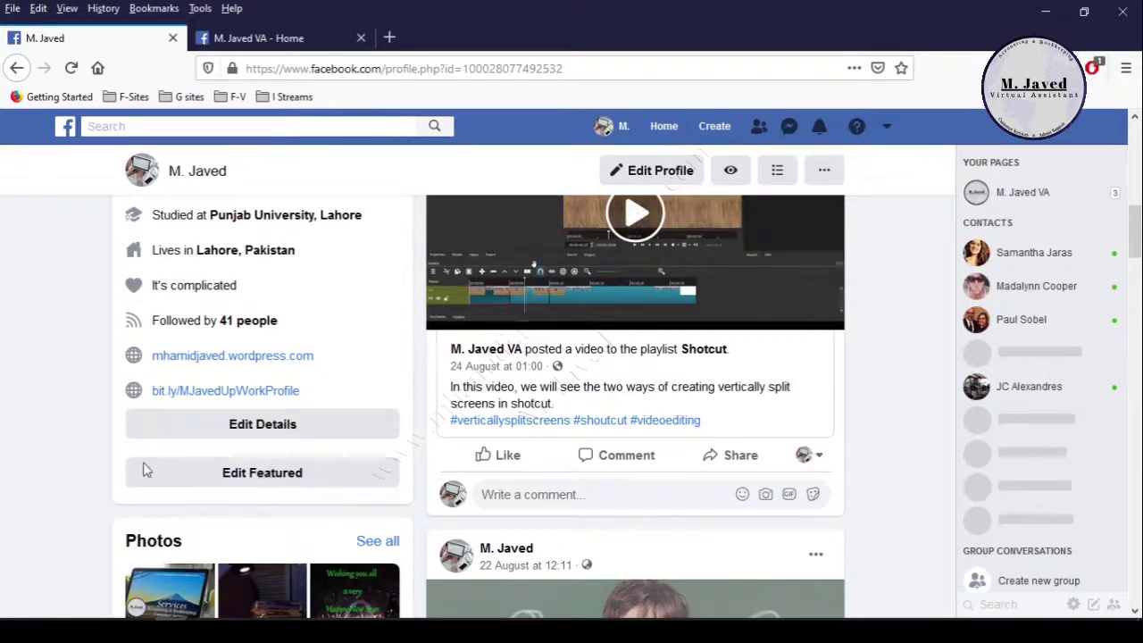
scroll(92, 451, "up", 1)
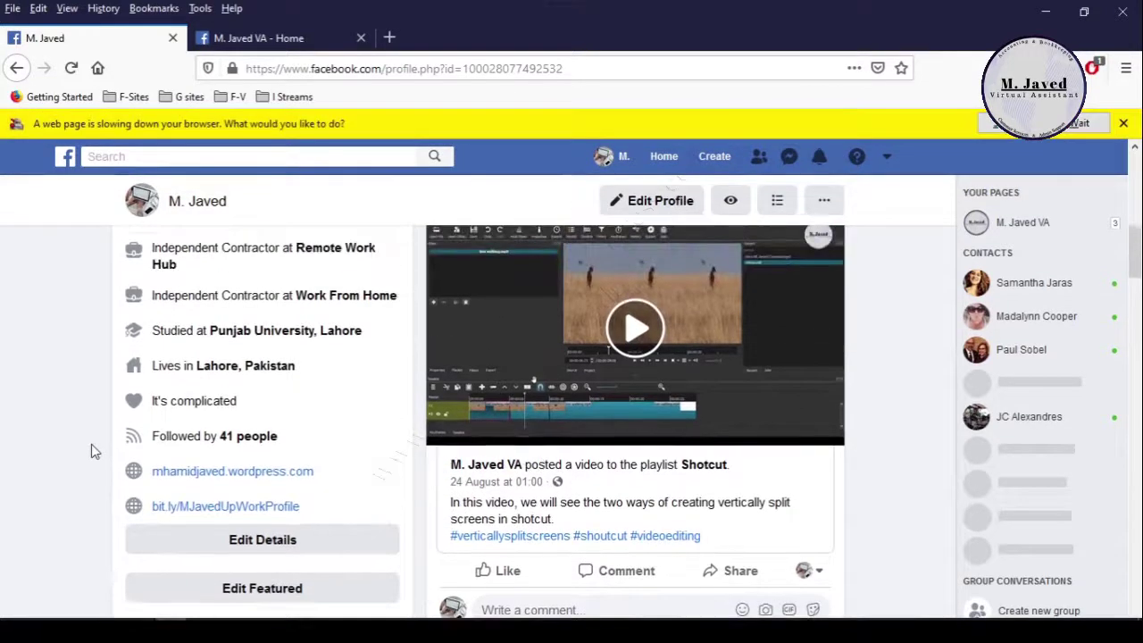
left_click(1080, 124)
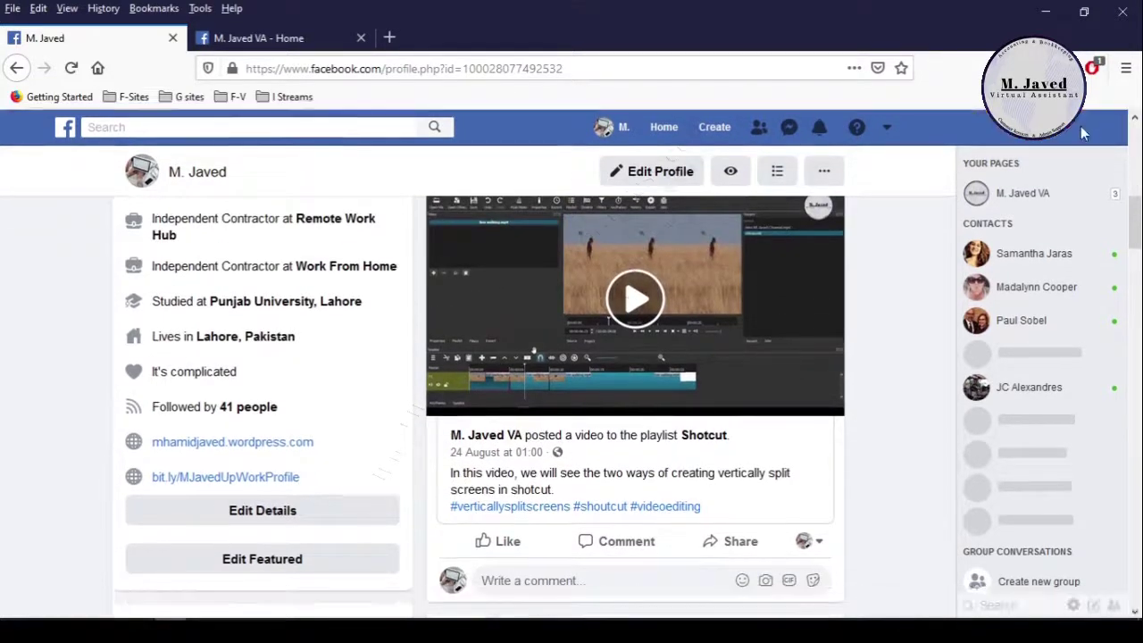